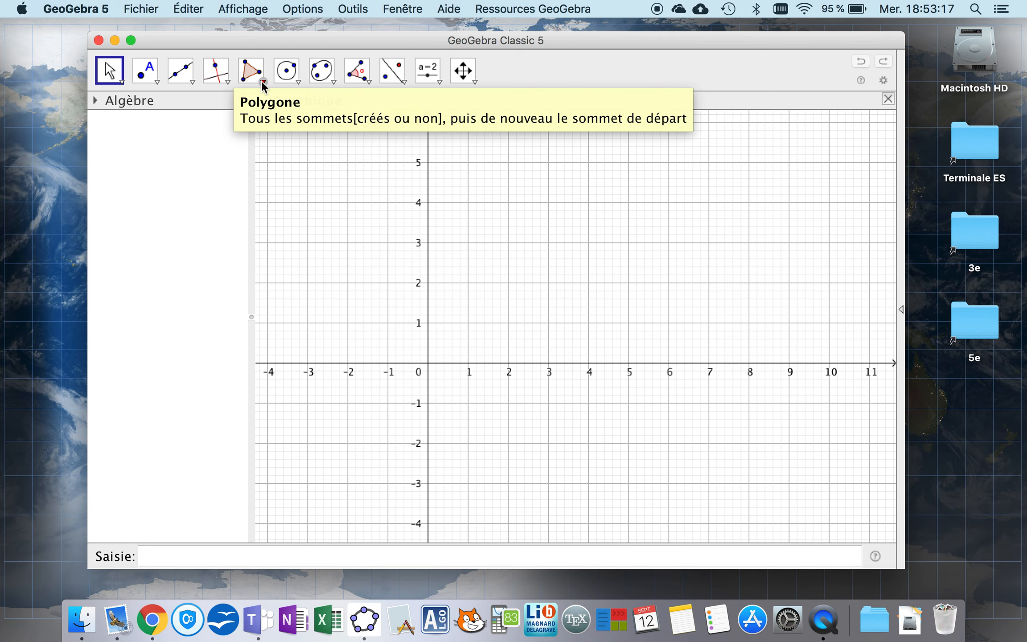
Step: Draw a closed concave polygon with eight vertices, spanning about x = -3.1 to 1.6 and y = 1.4 to 5.6
click(262, 82)
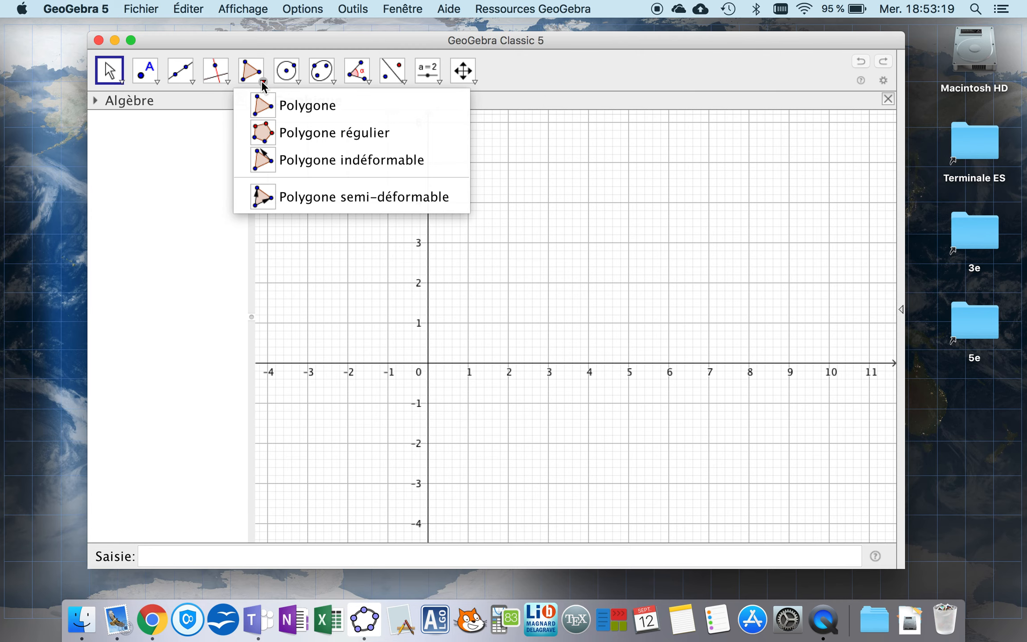
click(270, 107)
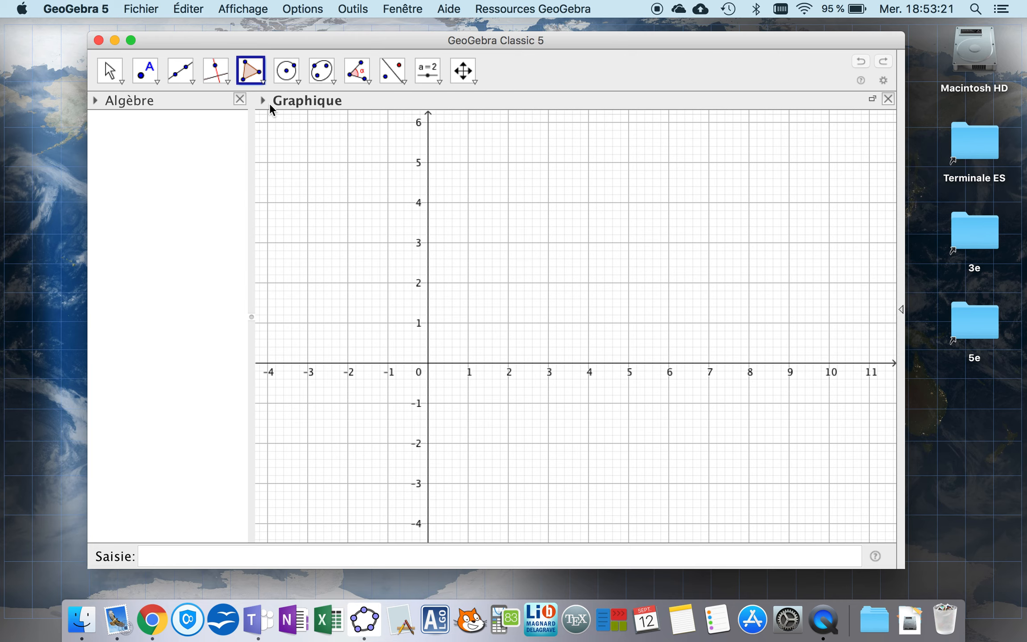
click(301, 179)
click(364, 140)
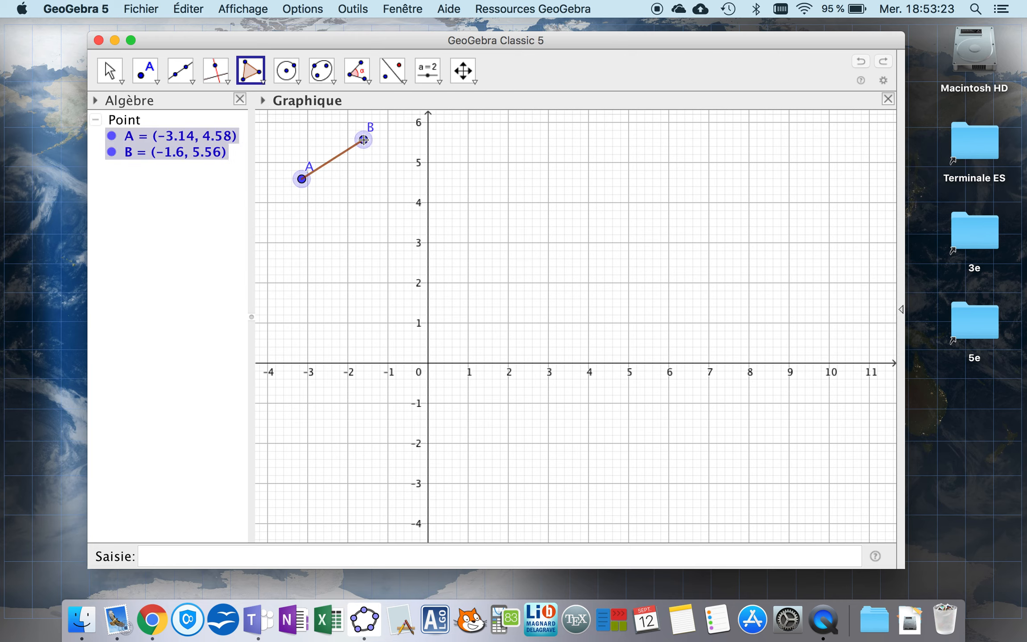
click(395, 195)
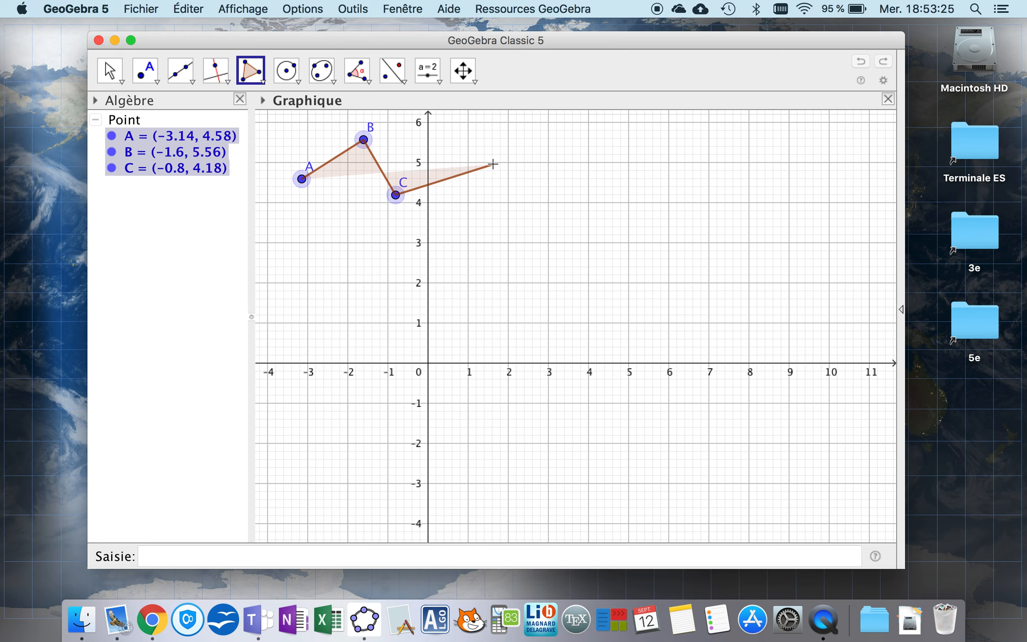
click(493, 164)
click(480, 257)
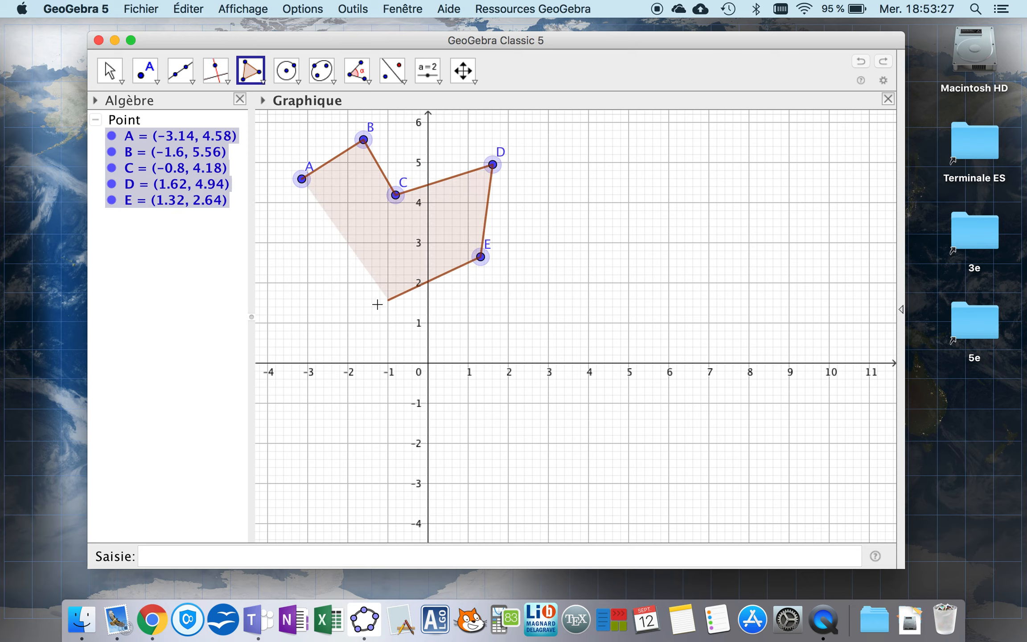
click(374, 306)
click(373, 246)
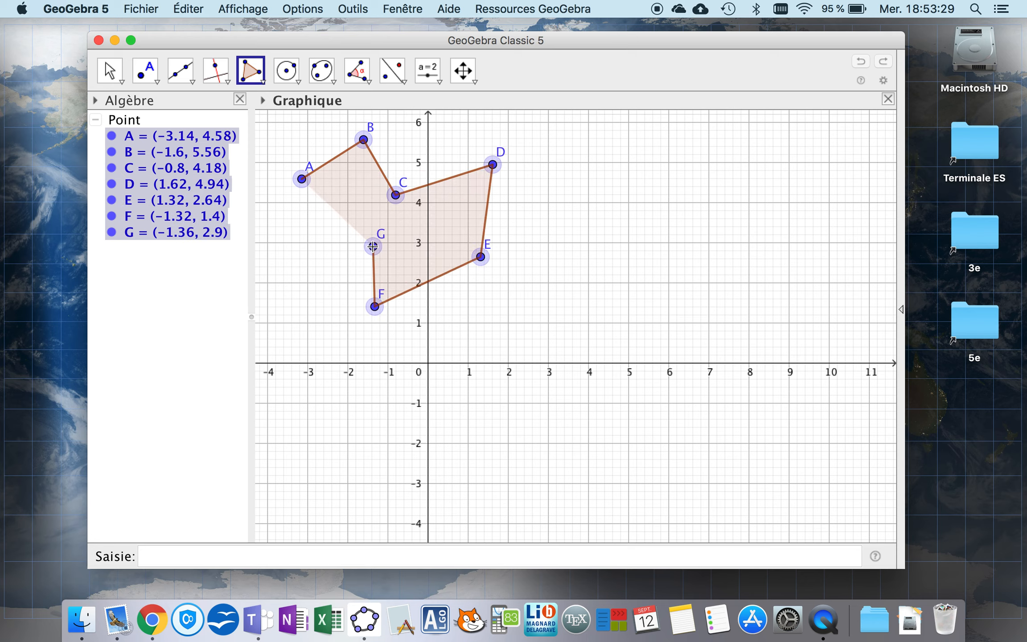
click(305, 271)
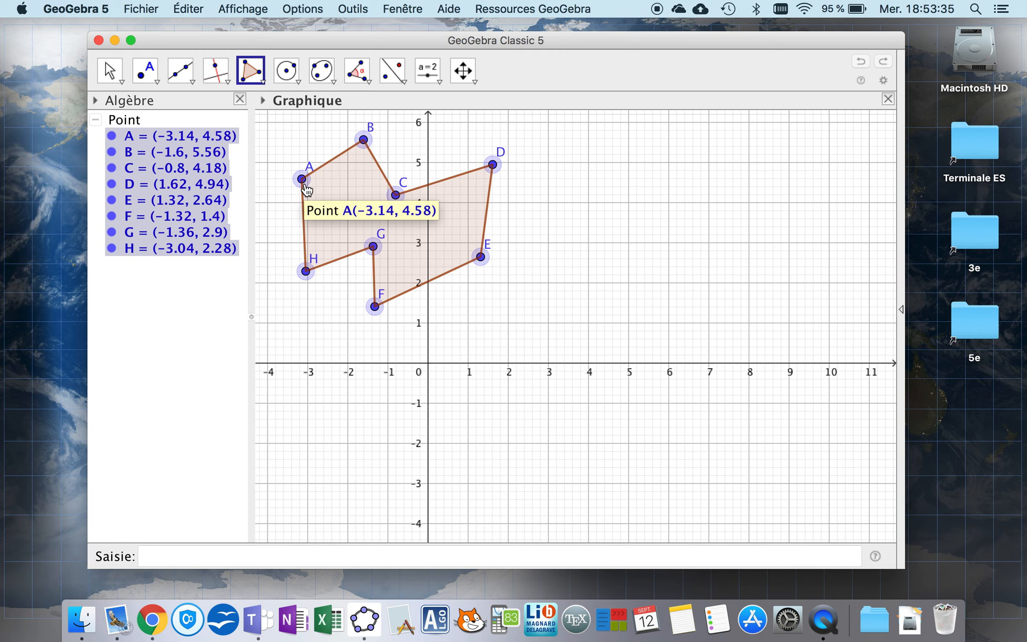
click(303, 180)
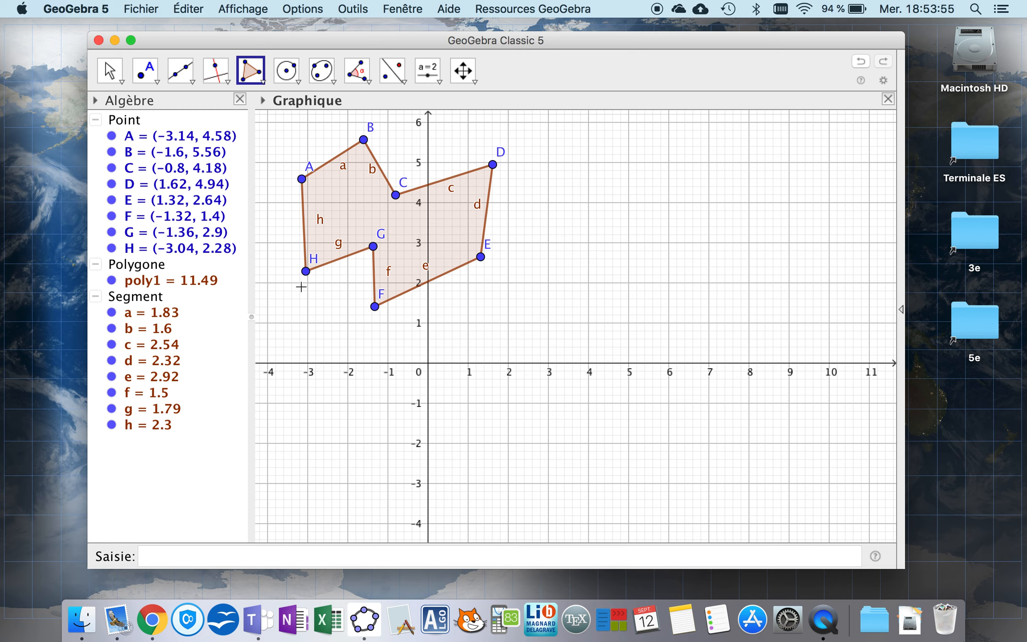
Step: Hide all the polygon's vertex points and turn off the labels of all its segments
right_click(125, 117)
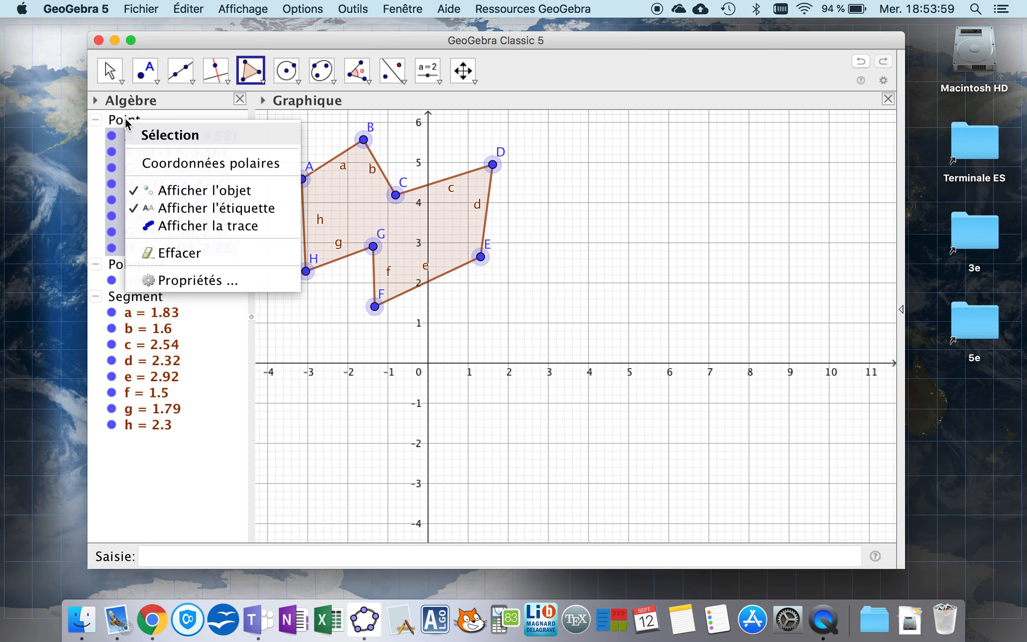
click(164, 191)
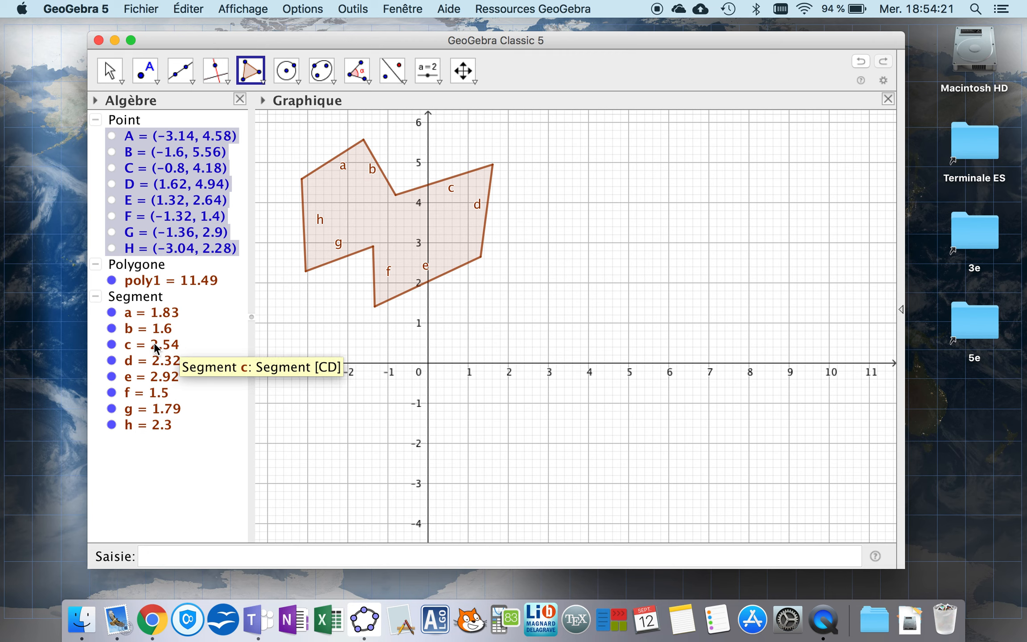
right_click(142, 296)
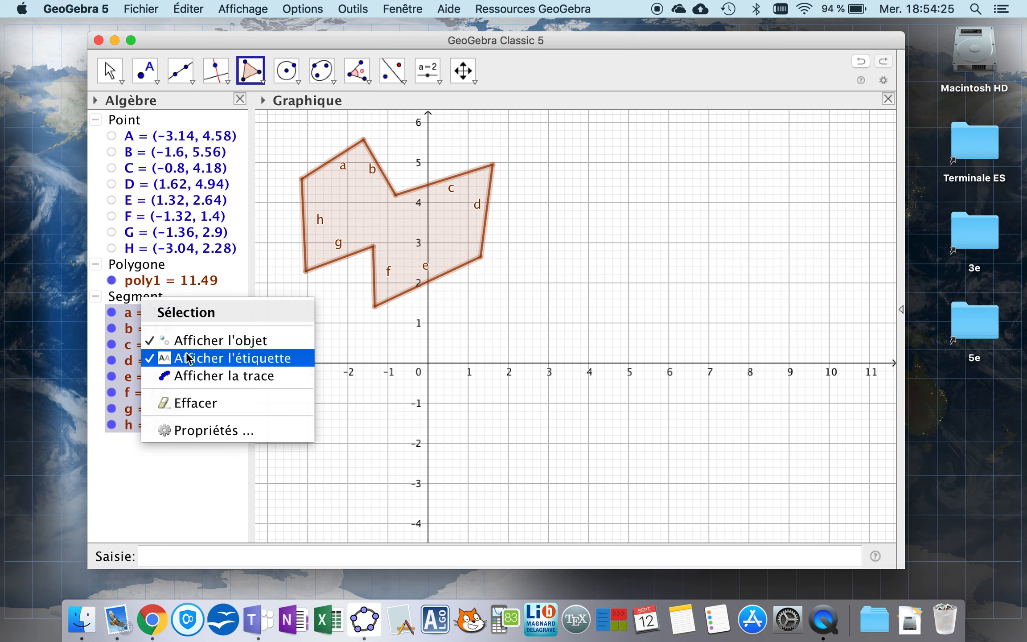
click(223, 357)
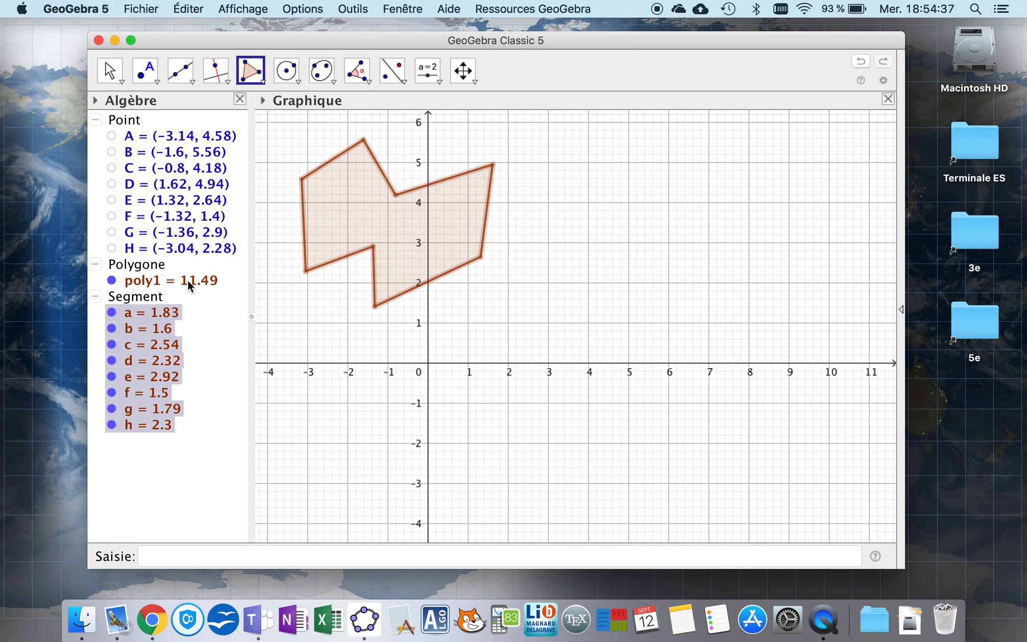
Step: Move the whole polygon slightly left and down, placing vertex A at about (-3.34, 4.52)
click(120, 81)
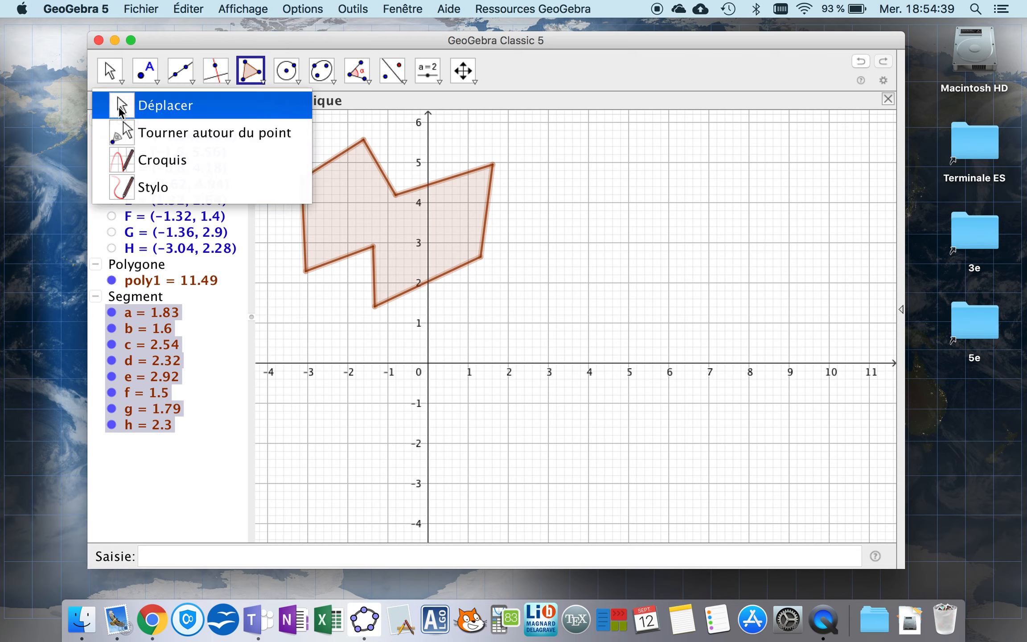
click(120, 108)
click(186, 281)
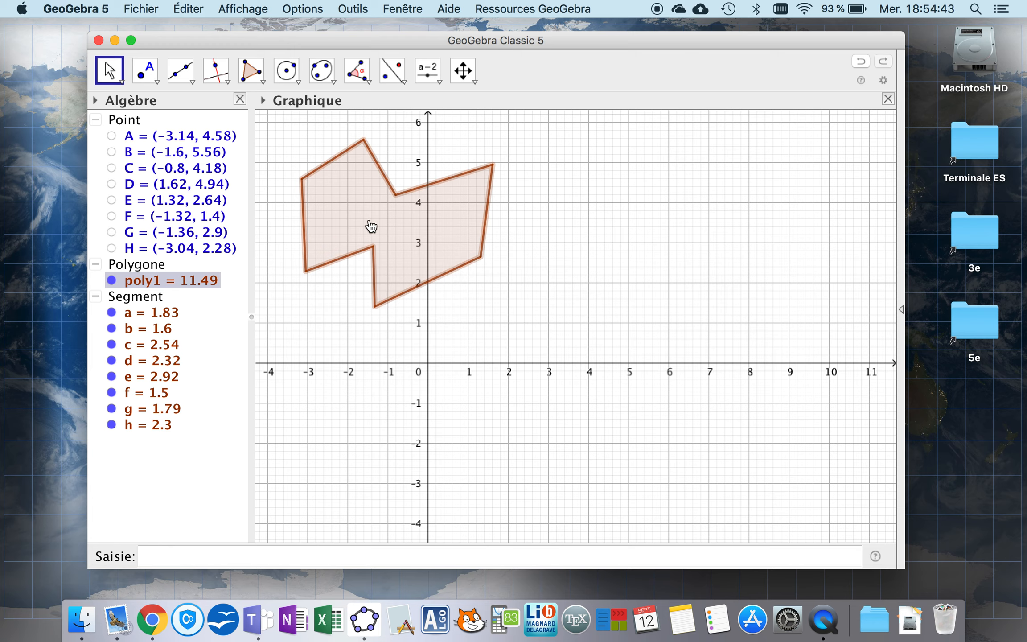
mouse_move(371, 226)
mouse_down()
mouse_move(352, 230)
mouse_move(376, 231)
mouse_move(362, 229)
mouse_up()
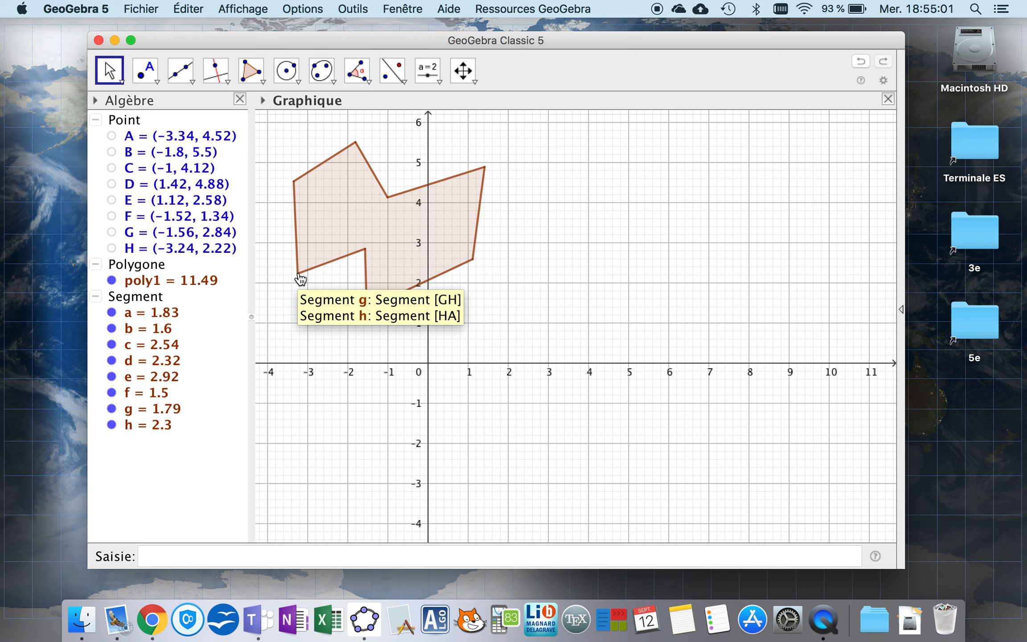
Step: Temporarily show vertices G and H to reshape the polygon, moving H to about (-2.88, 3.34) and G to about (-1.24, 3.22)
click(111, 232)
click(111, 247)
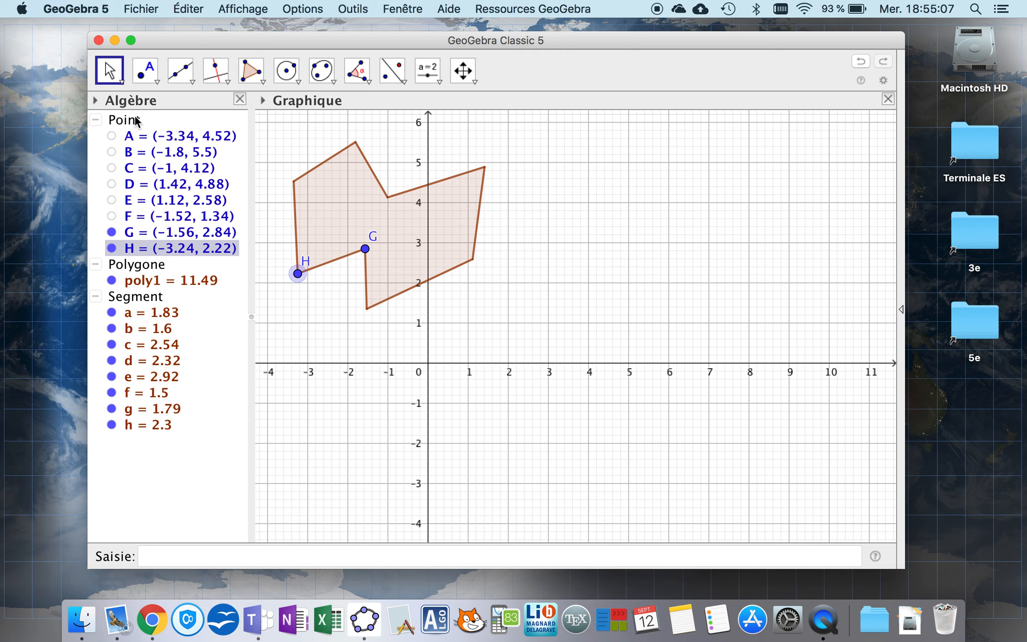
click(120, 82)
click(116, 100)
drag(298, 275, 378, 234)
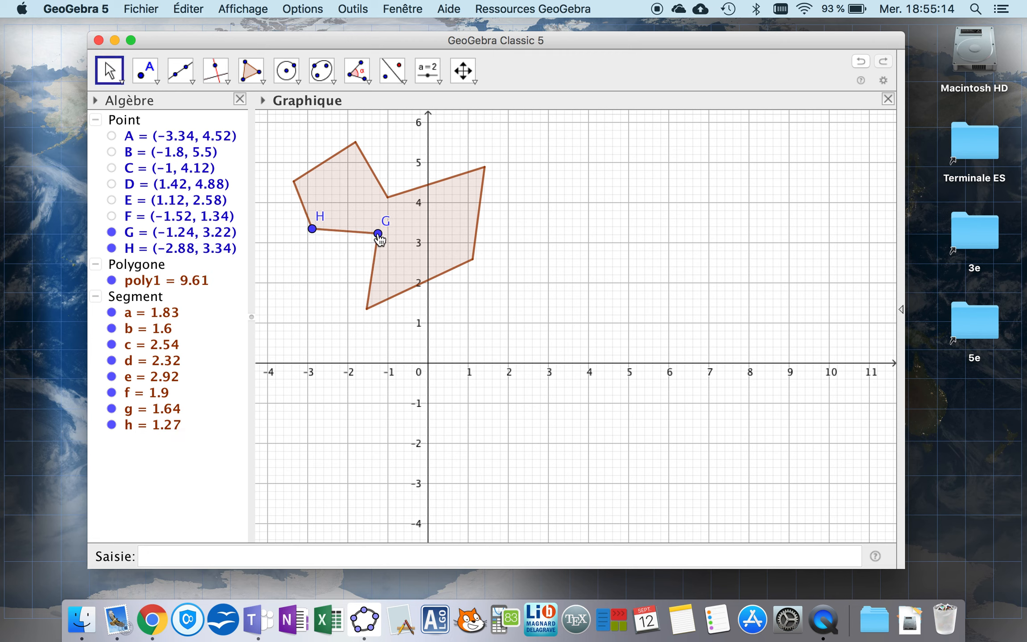
click(112, 232)
click(111, 248)
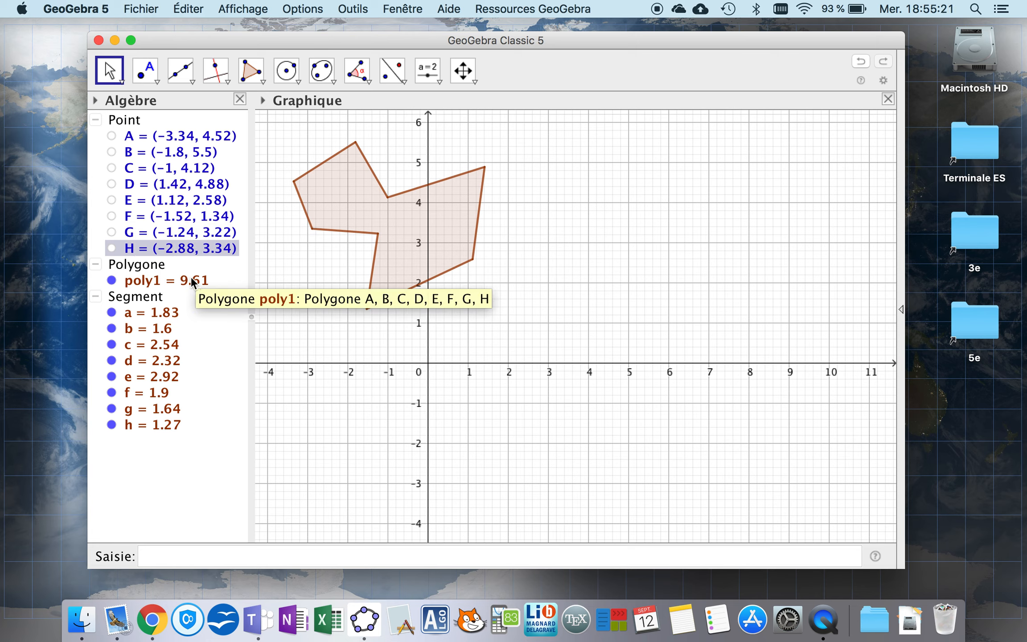
Step: Change the colour of polygon poly1 to blue (0, 0, 255) in its properties
right_click(192, 282)
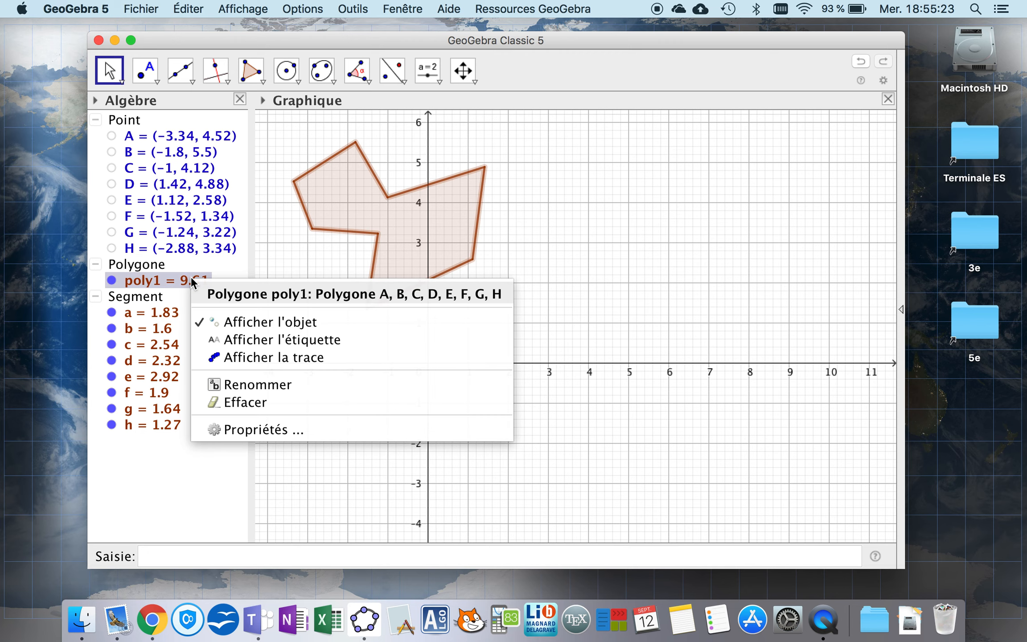
click(237, 424)
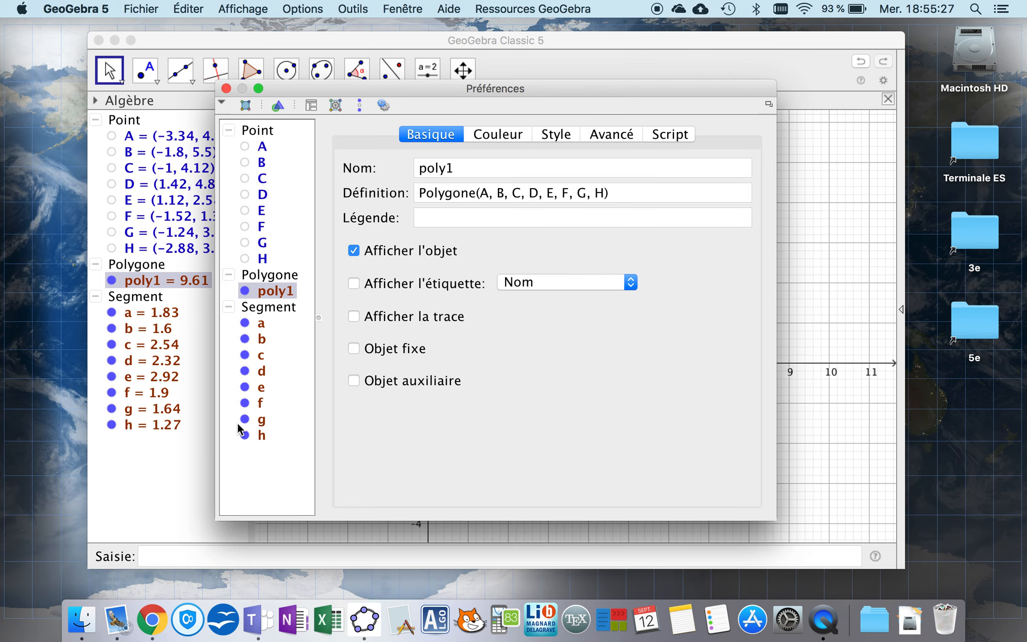
click(489, 135)
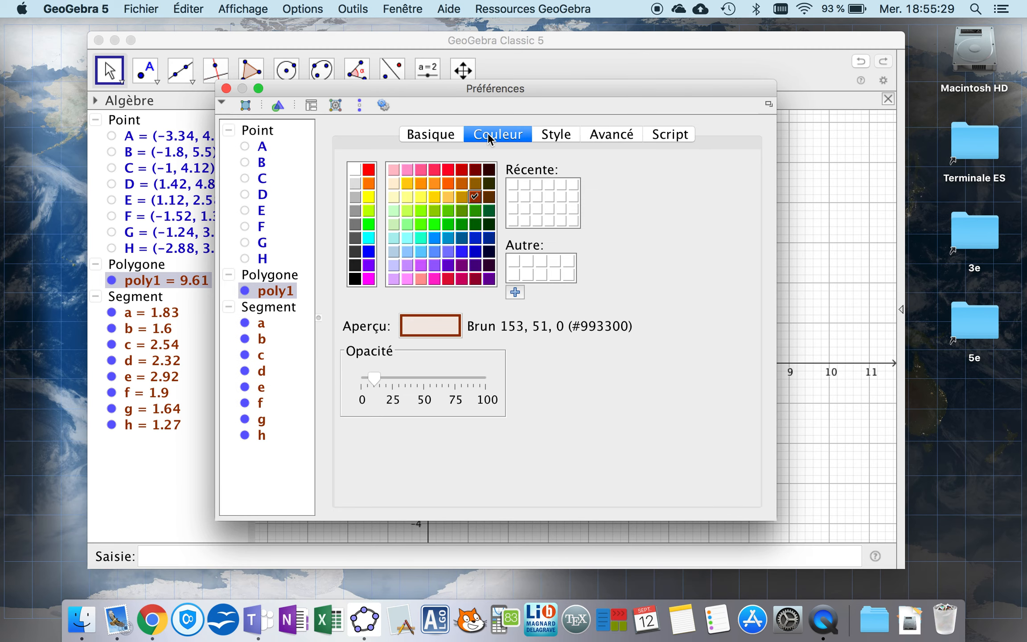
click(368, 252)
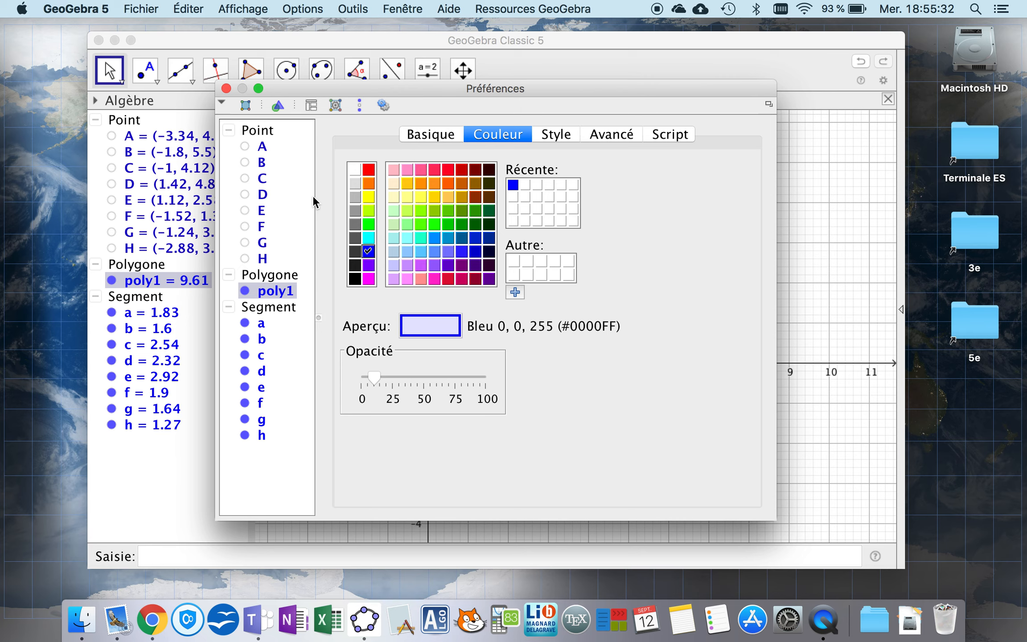
click(226, 89)
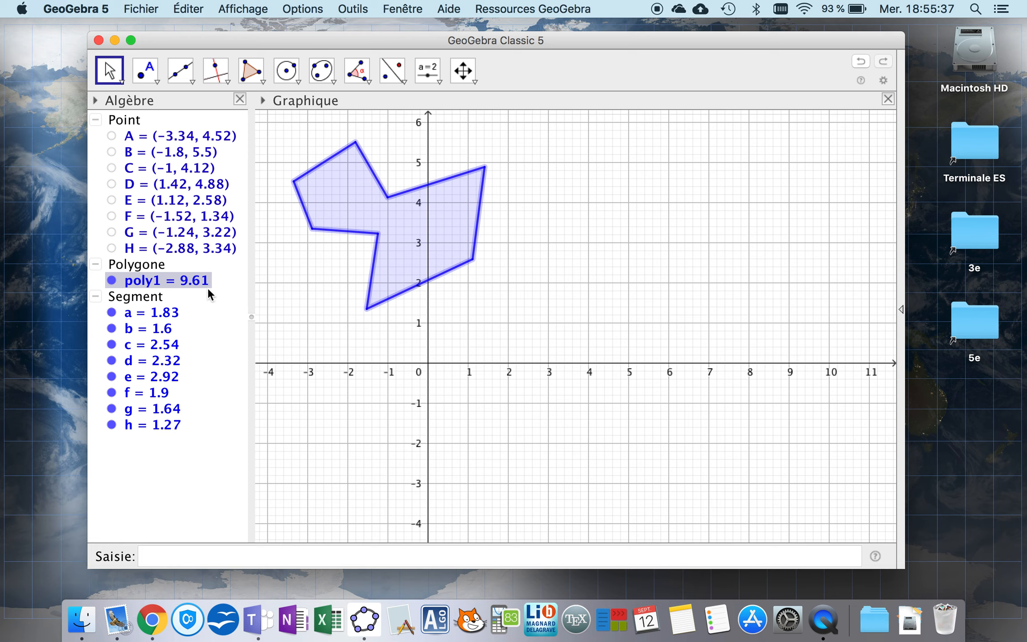
Step: Deselect the polygon and hide both the axes and the grid of the graphics view
mouse_move(193, 283)
mouse_move(307, 220)
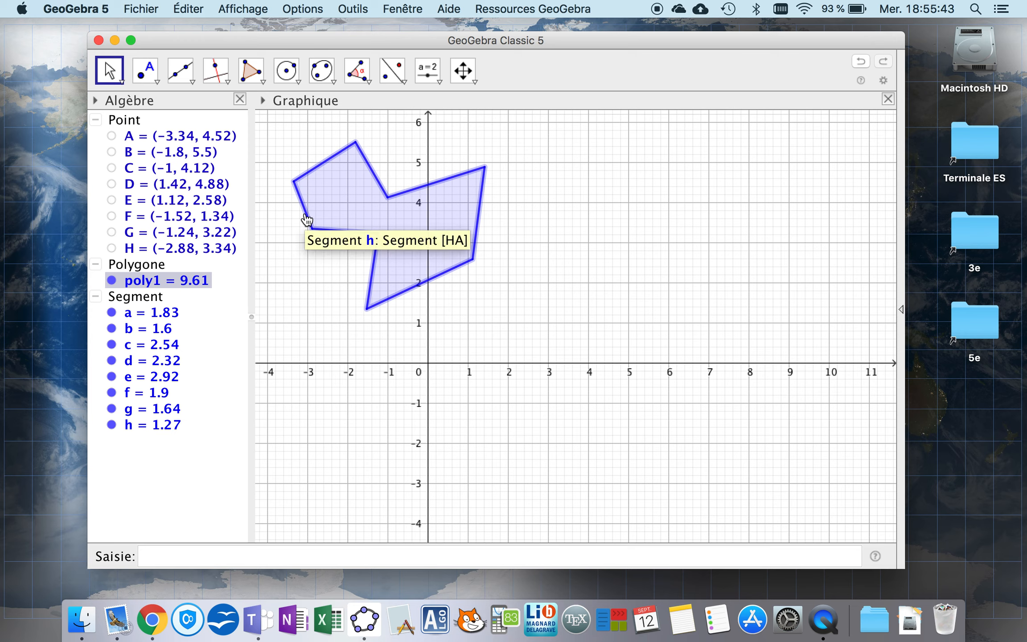
click(117, 84)
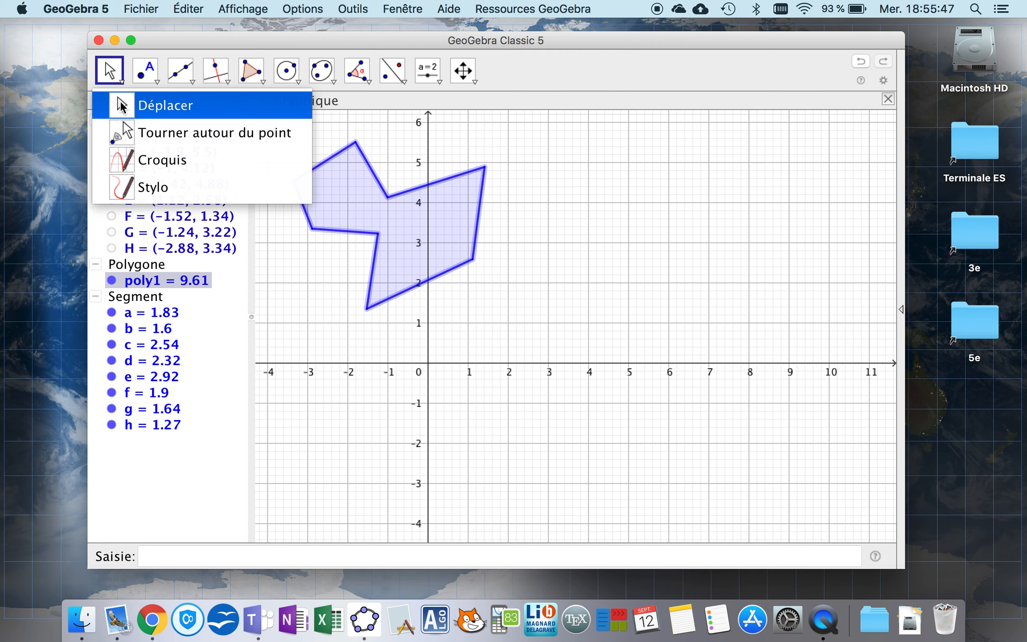
click(120, 100)
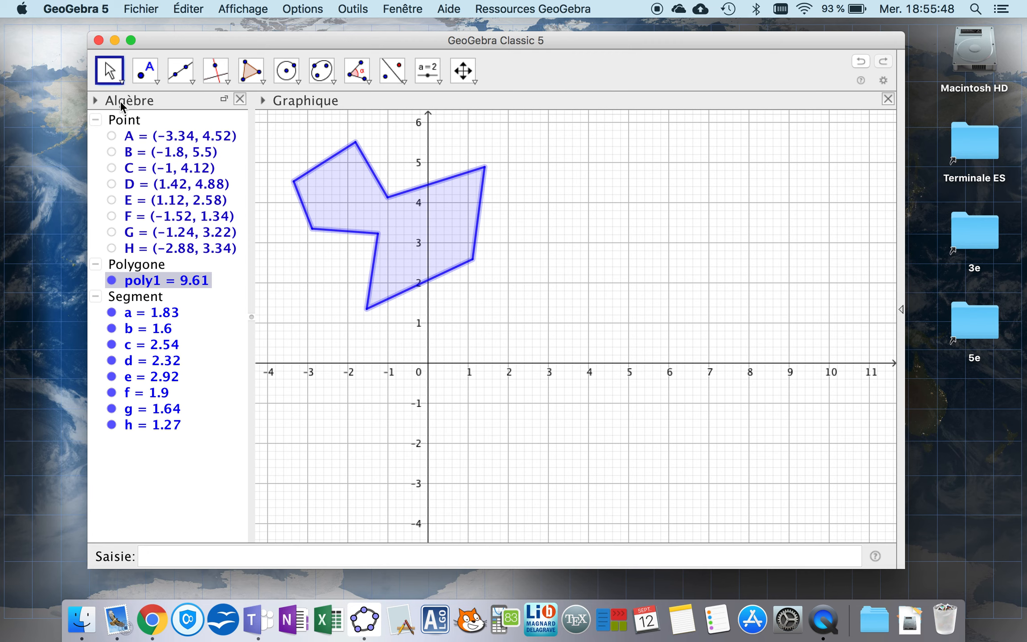
click(556, 200)
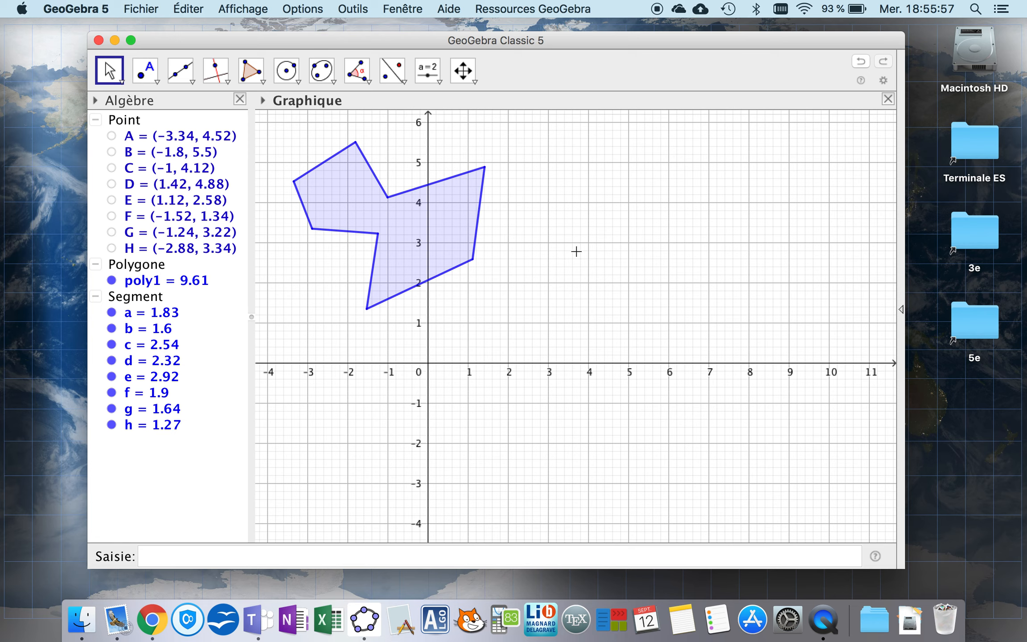
right_click(570, 218)
click(592, 258)
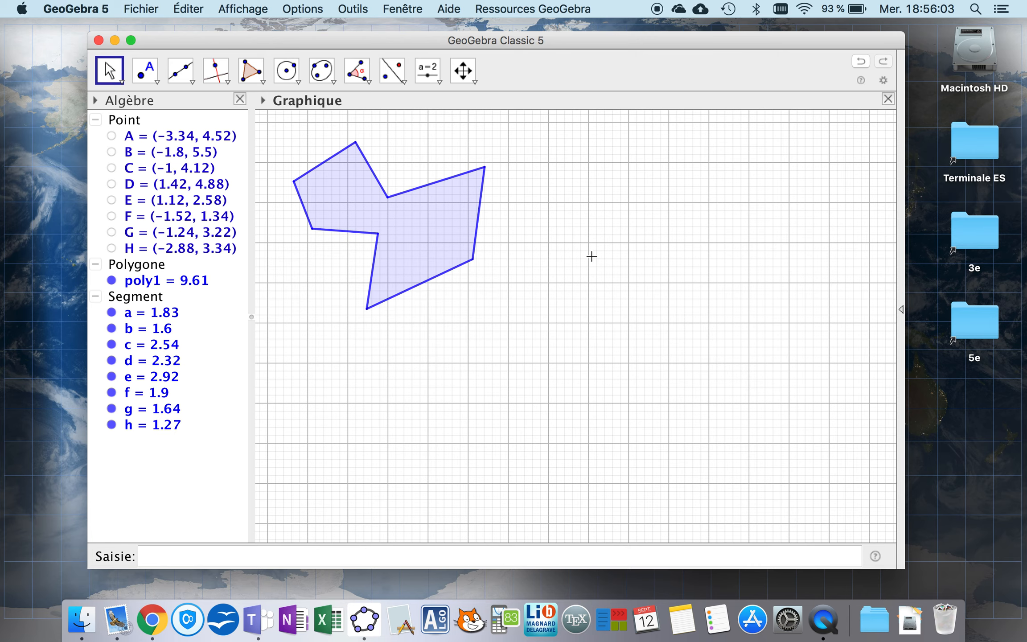
right_click(592, 256)
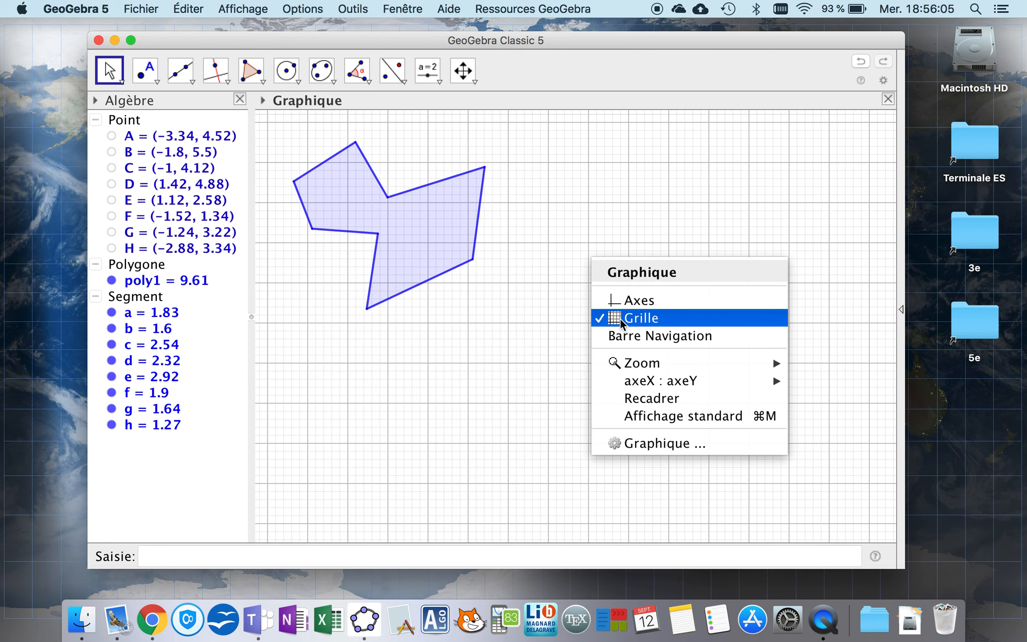
click(622, 321)
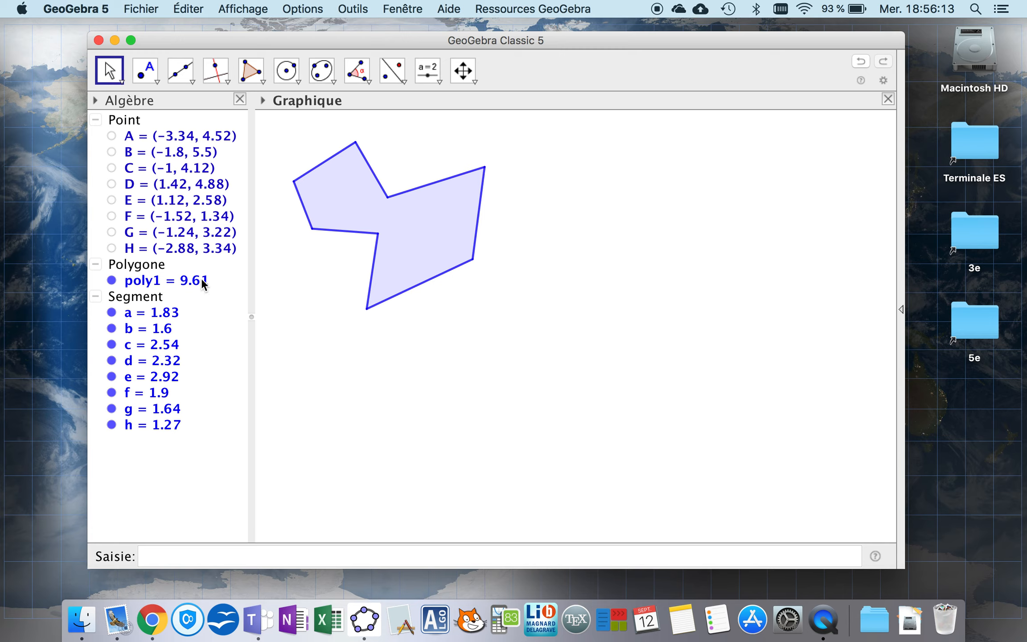
Step: Close the algebra view and move the polygon down and right, nearer the middle of the drawing area
click(240, 99)
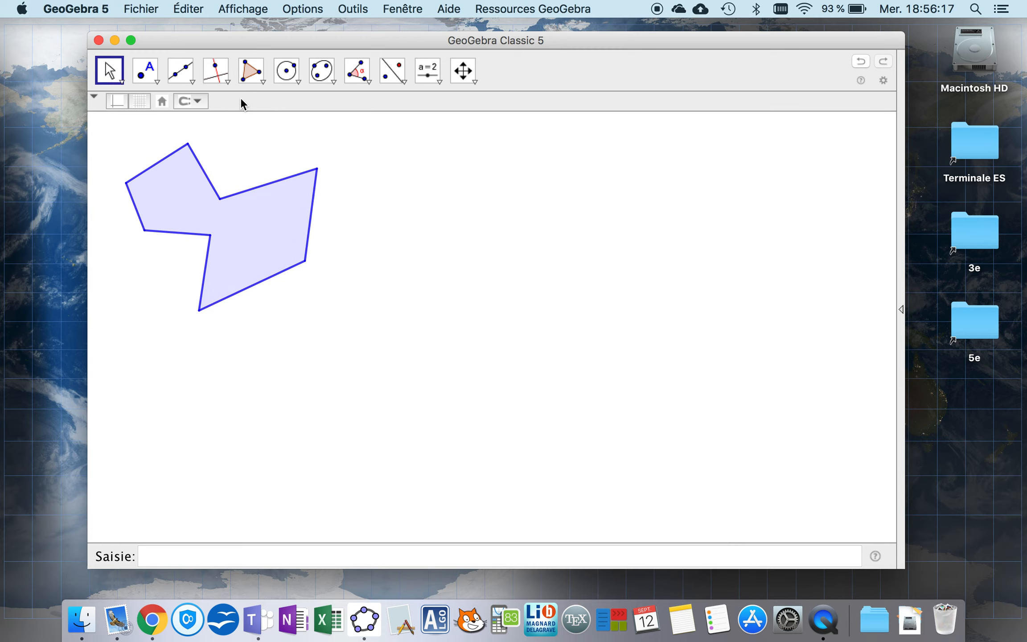
drag(231, 210, 376, 273)
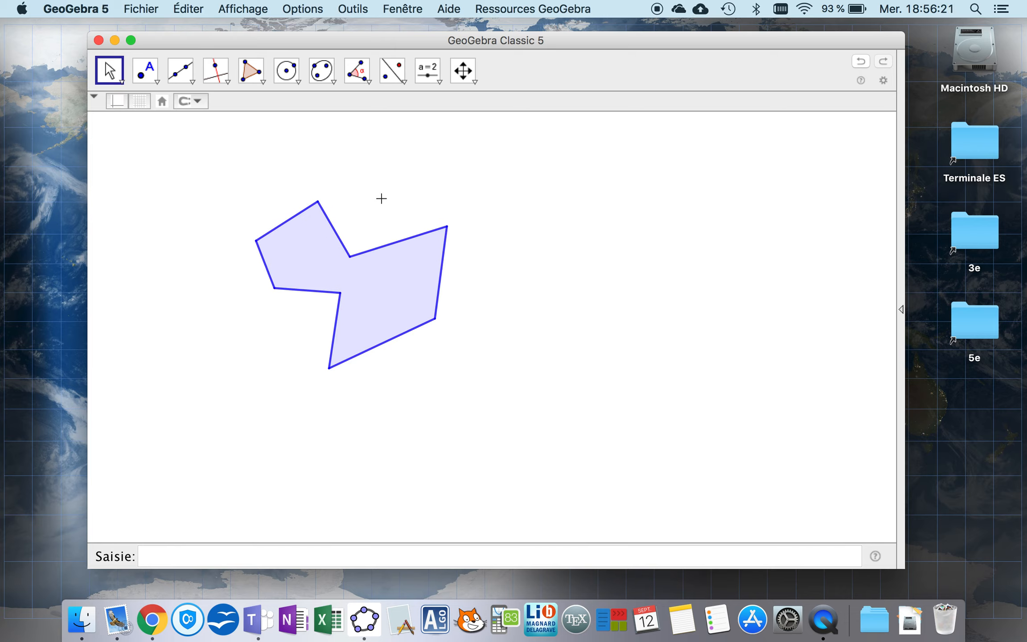
Step: Start saving the construction as a new file with Save As
click(148, 7)
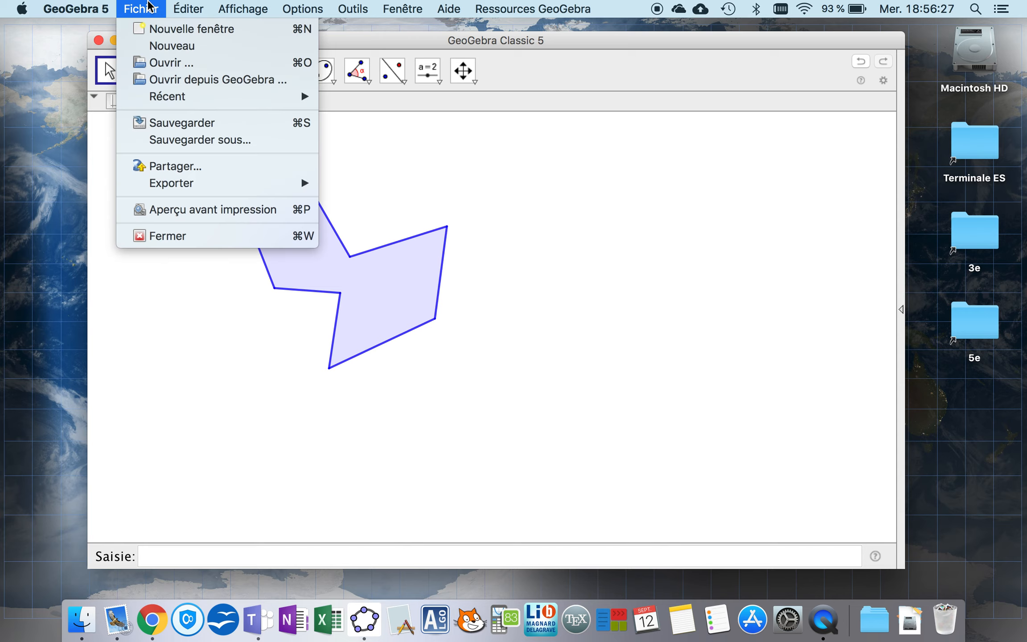
click(174, 140)
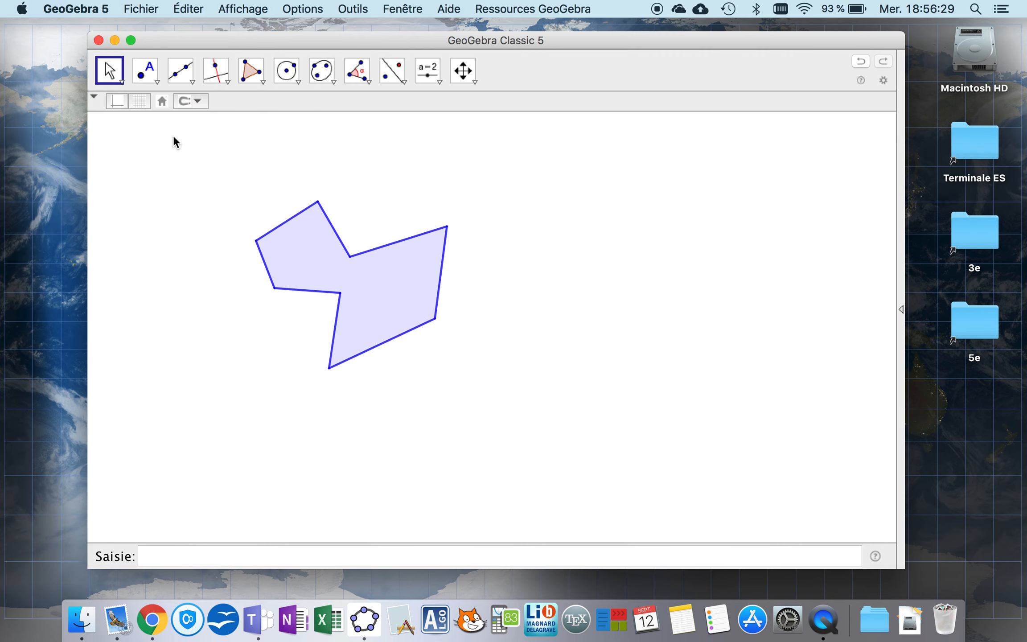